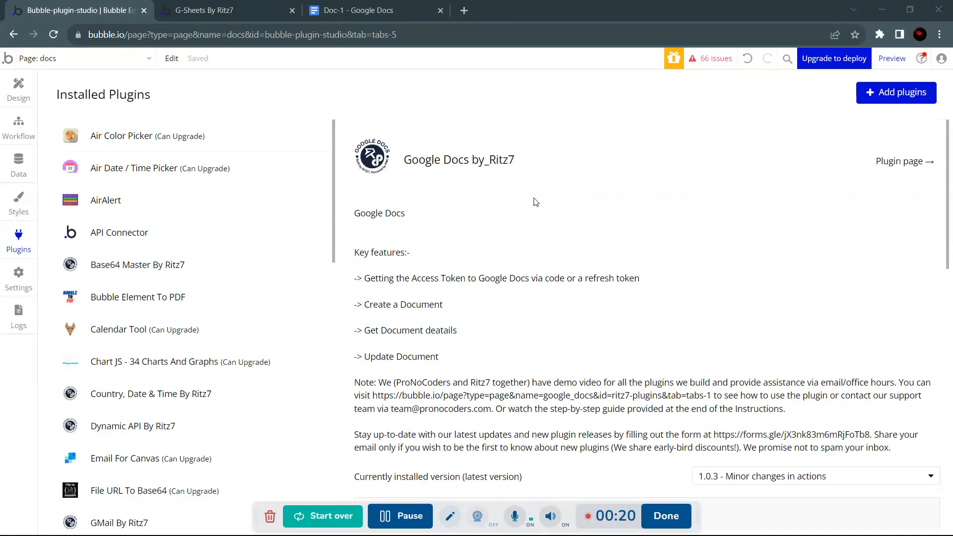
# Step: Switch to the G-Sheets By Ritz7 demo page, look over the image form's fields and clear its index value
pyautogui.hotkey('ctrl', 'Tab')
pyautogui.scroll(-1, 606, 306)
pyautogui.click(609, 258)
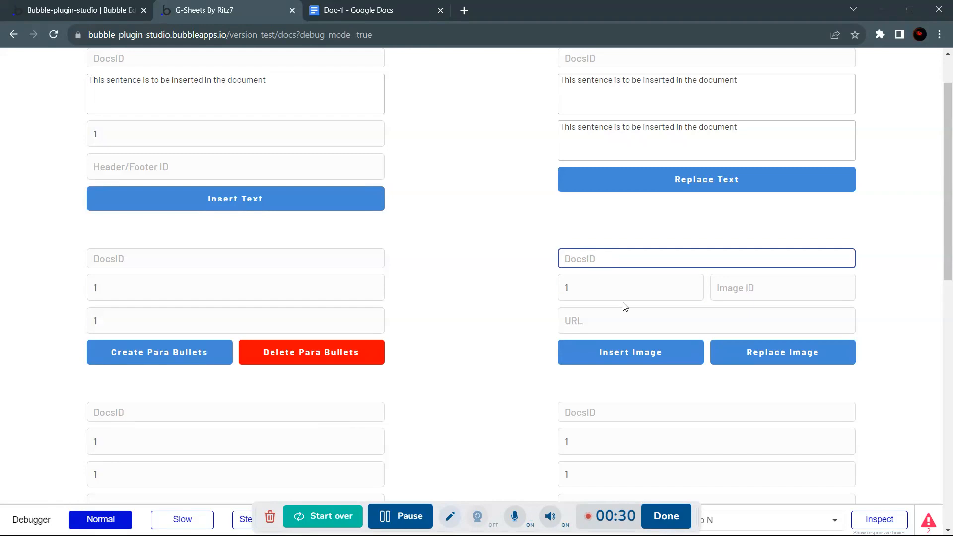
pyautogui.click(609, 287)
pyautogui.press('BackSpace')
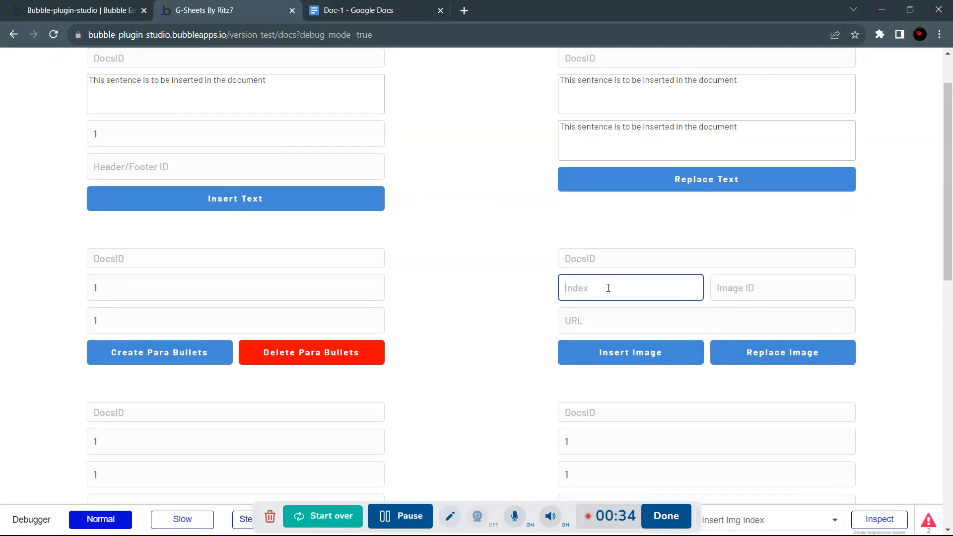
pyautogui.click(723, 287)
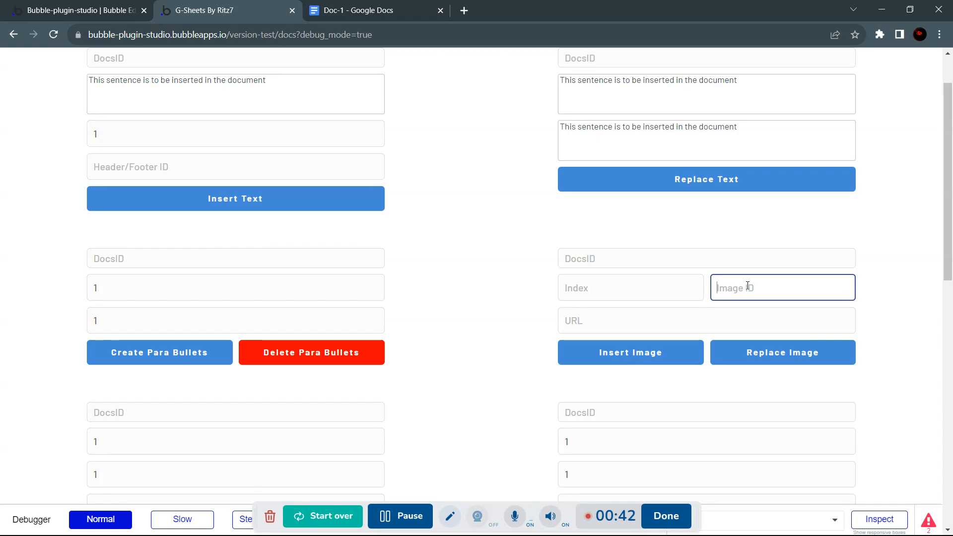
pyautogui.click(625, 315)
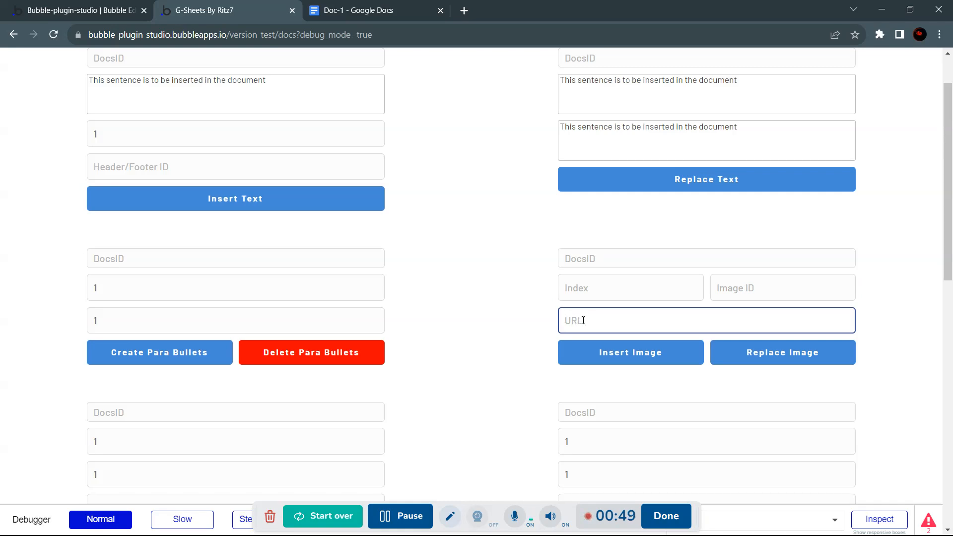
# Step: Fill the image form's DocsID with Doc-1's document ID from the clipboard history
pyautogui.click(591, 258)
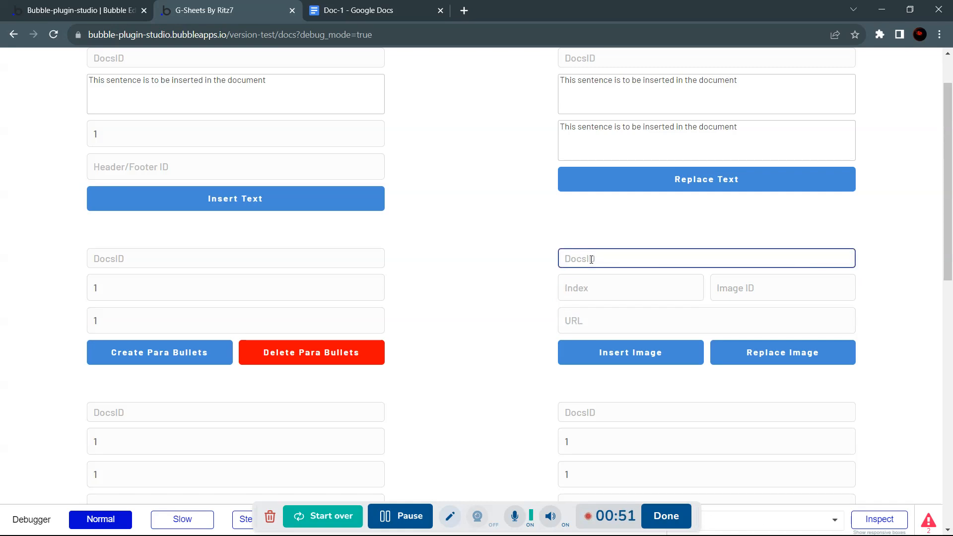
pyautogui.press('super+v')
pyautogui.scroll(-3, 621, 376)
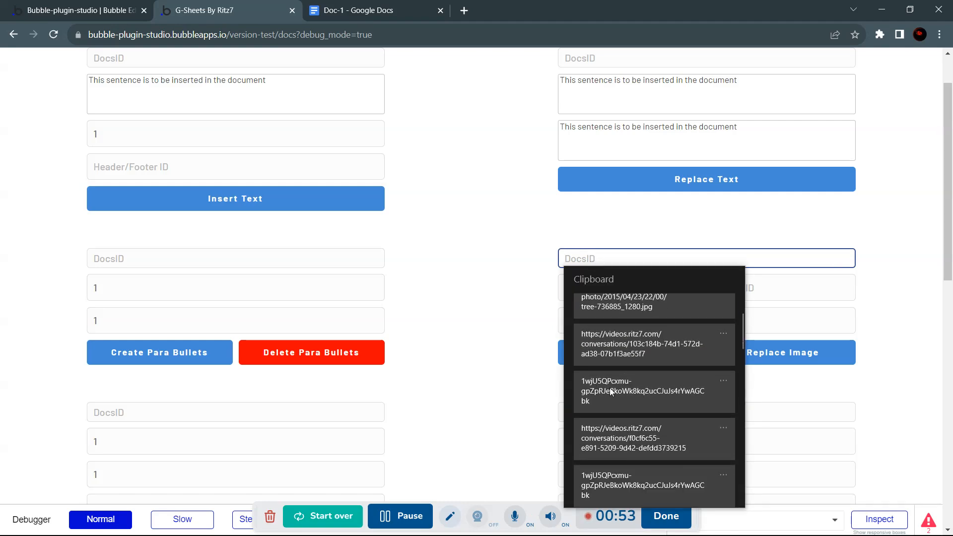
pyautogui.click(612, 392)
# Step: Examine the three existing text lines in Doc-1 to determine where the image should be inserted
pyautogui.click(376, 15)
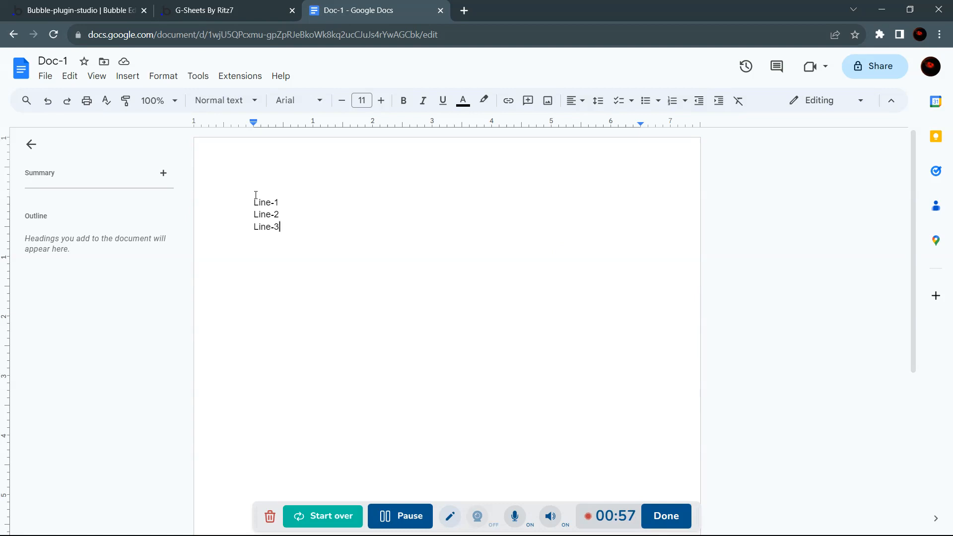
pyautogui.moveTo(252, 197); pyautogui.dragTo(283, 232)
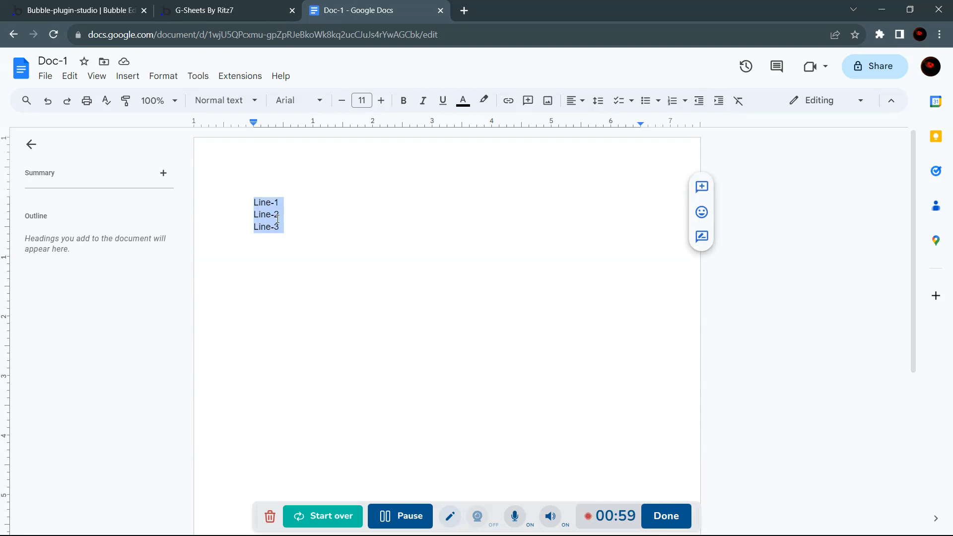
pyautogui.click(279, 215)
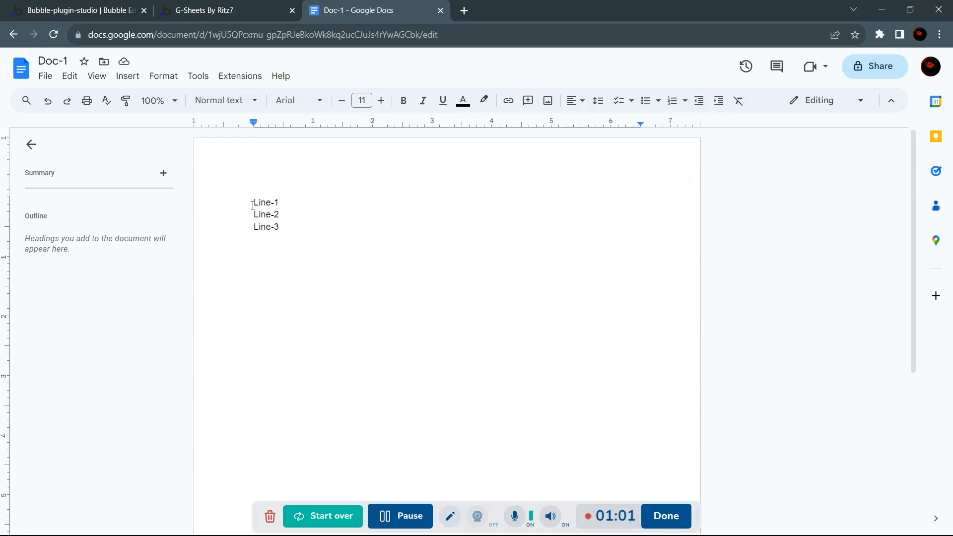
pyautogui.click(278, 222)
pyautogui.click(224, 6)
pyautogui.click(585, 287)
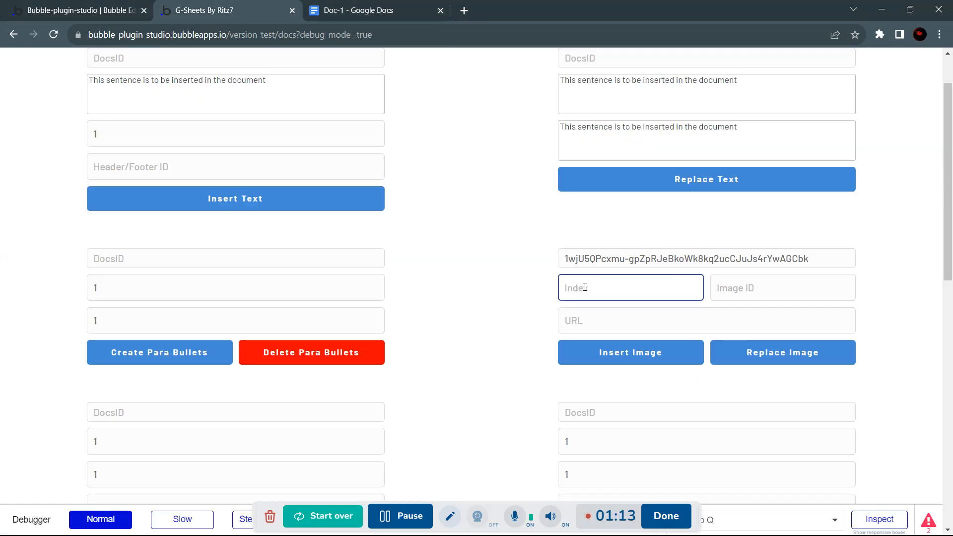
pyautogui.write('23')
pyautogui.click(591, 322)
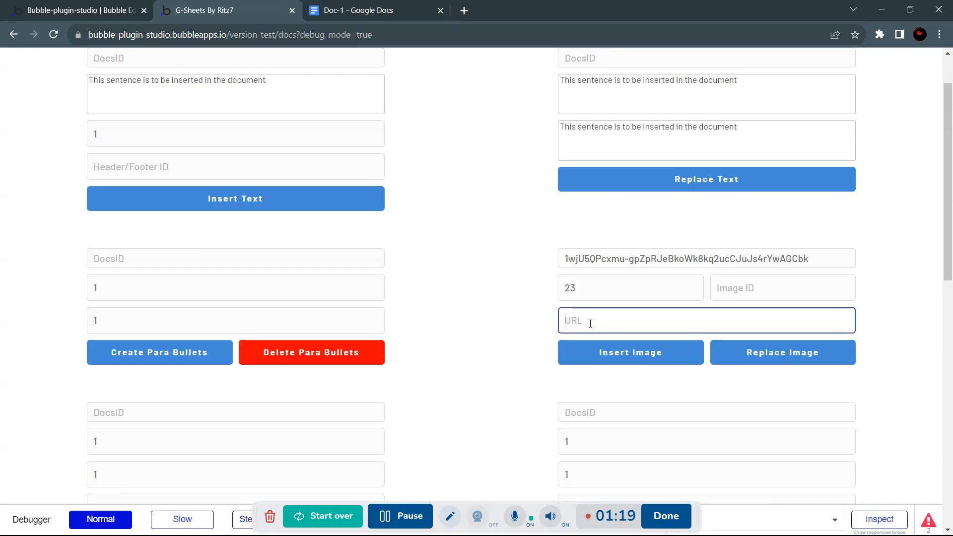
pyautogui.press('super+v')
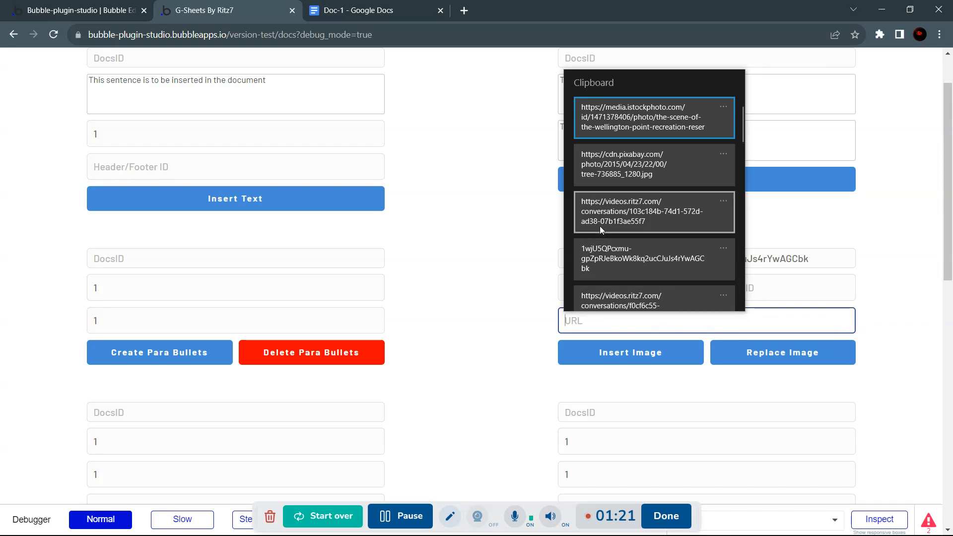
pyautogui.click(636, 159)
pyautogui.click(614, 311)
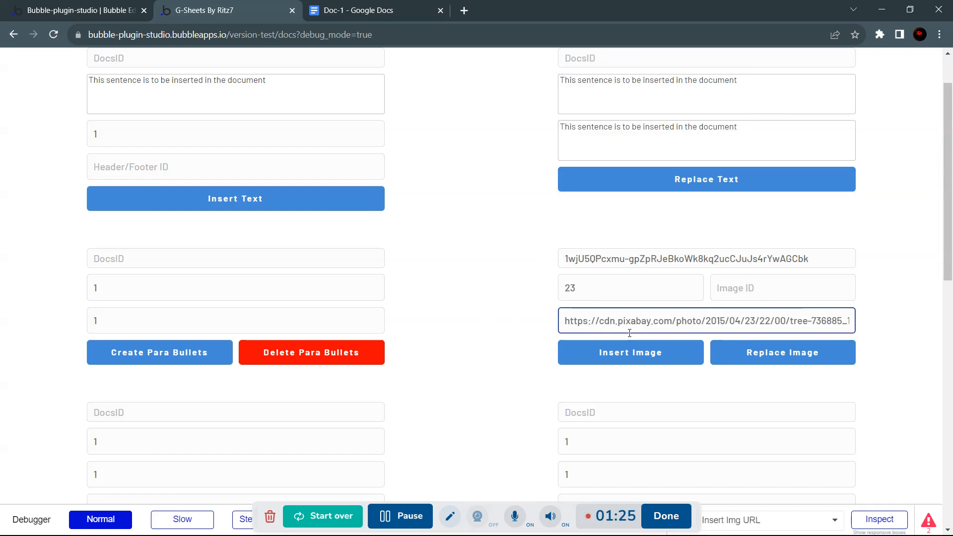
pyautogui.click(645, 341)
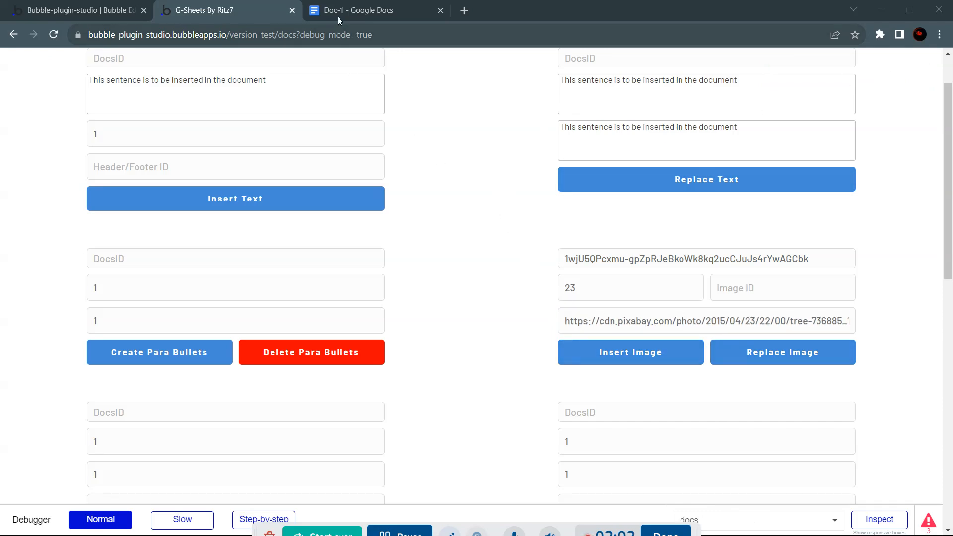
# Step: Inspect the inserted image in Doc-1 and review the Image ID and URL fields of the demo page's image form
pyautogui.click(353, 10)
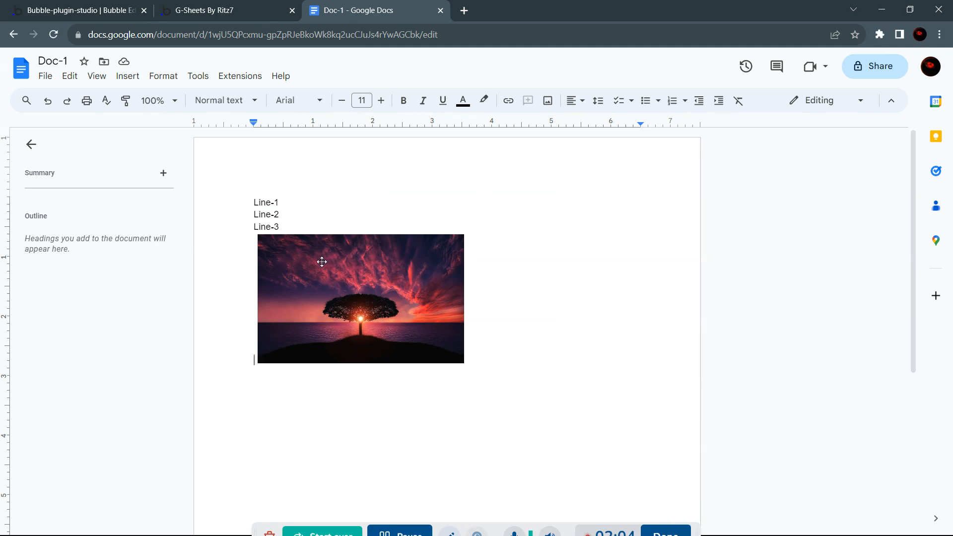
pyautogui.click(357, 288)
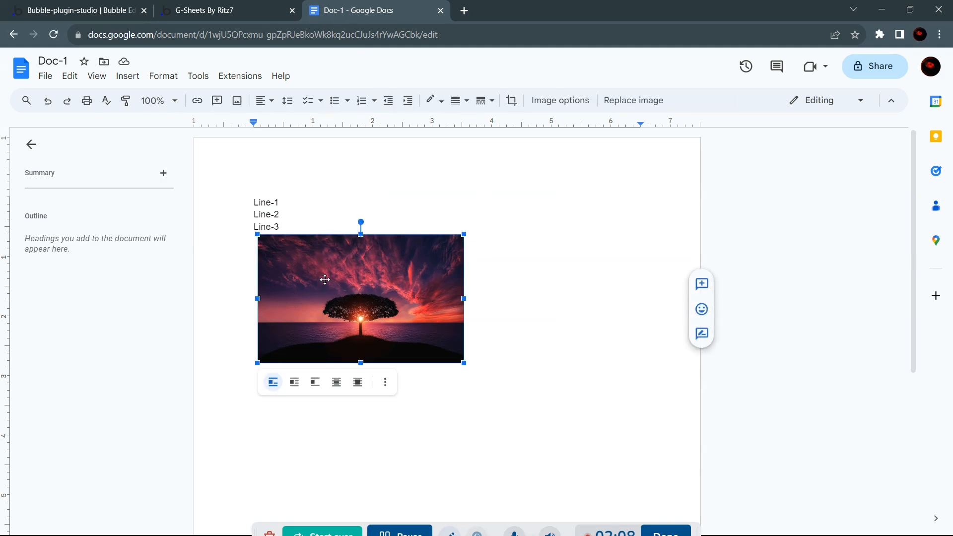
pyautogui.click(214, 10)
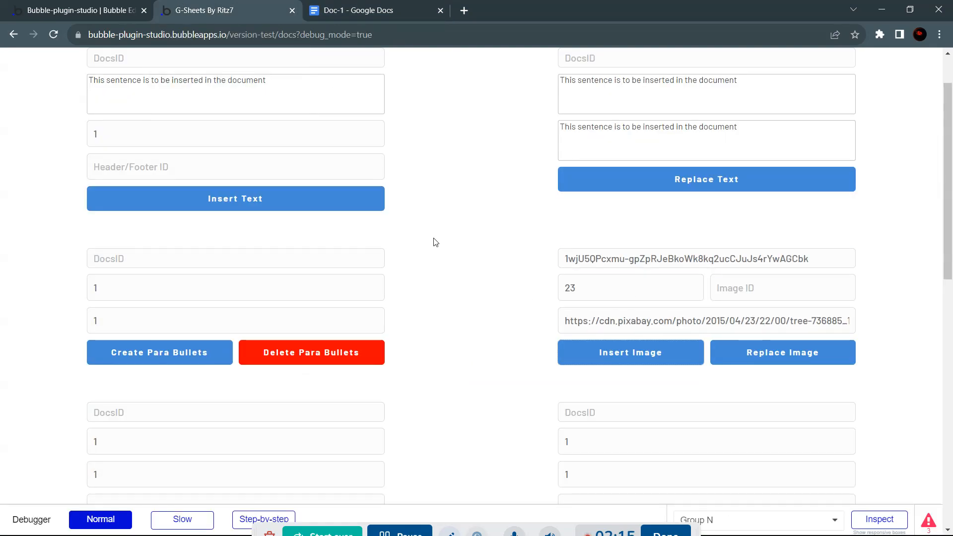
pyautogui.scroll(-1, 744, 218)
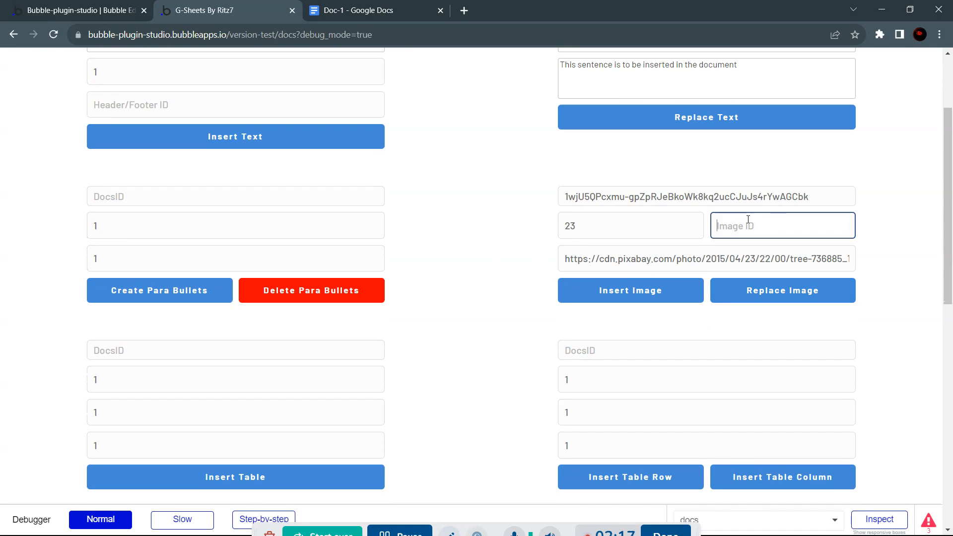
pyautogui.scroll(-1, 496, 228)
pyautogui.scroll(-1, 645, 188)
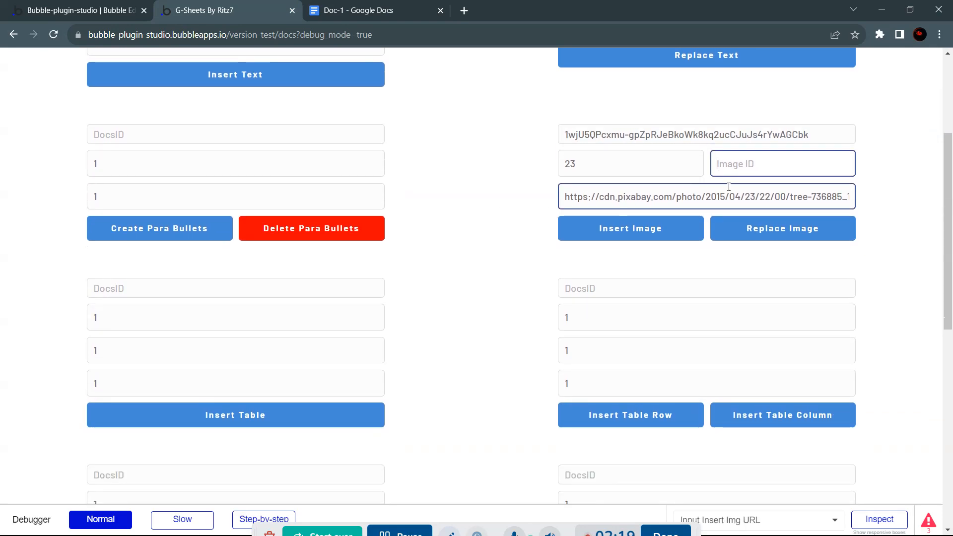
pyautogui.click(357, 10)
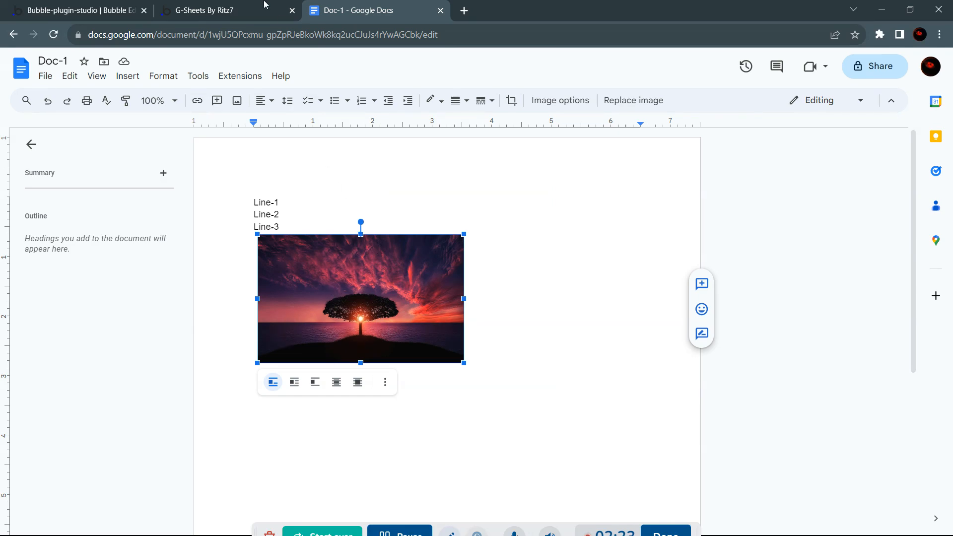
pyautogui.click(281, 15)
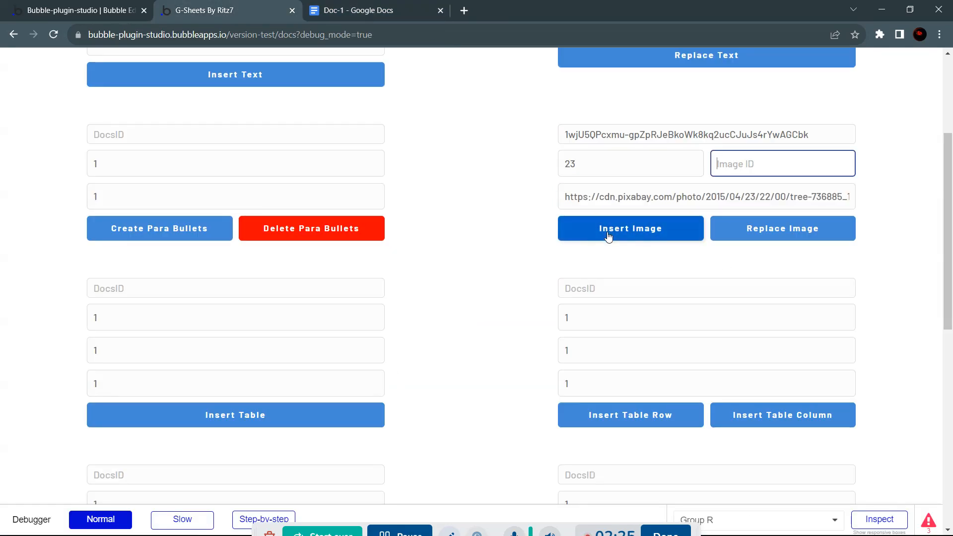
# Step: Copy the inserted image's objectId value, kix.by2m1ap8wu0k, from the API response at the end of the demo page
pyautogui.click(656, 231)
pyautogui.scroll(-9, 507, 251)
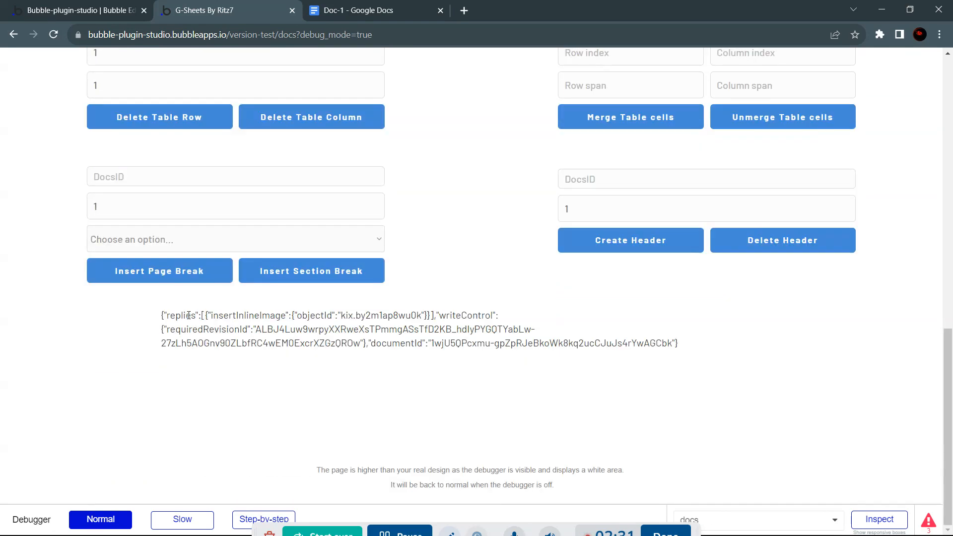
pyautogui.moveTo(159, 316); pyautogui.dragTo(663, 344)
pyautogui.doubleClick(350, 316)
pyautogui.doubleClick(304, 316)
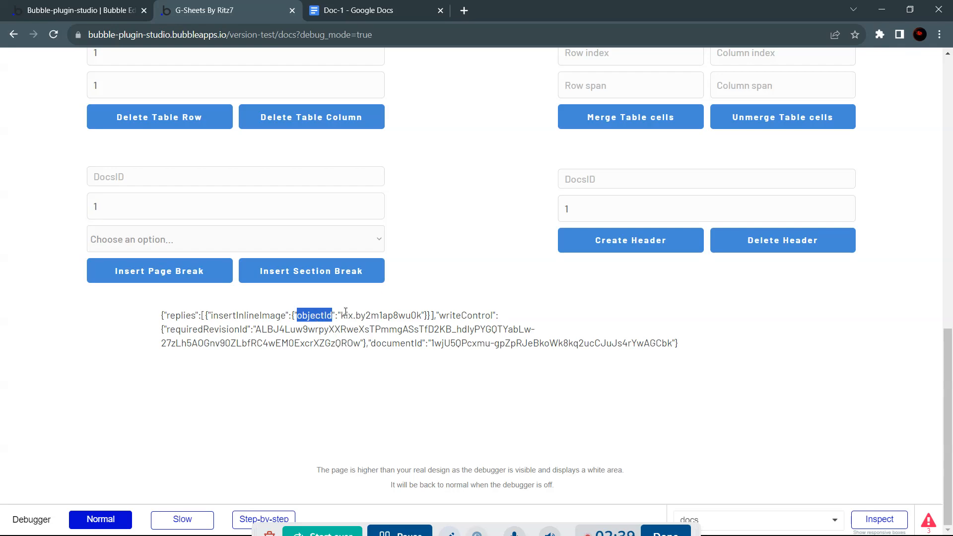
pyautogui.moveTo(342, 315); pyautogui.dragTo(426, 315)
pyautogui.hotkey('ctrl', 'c')
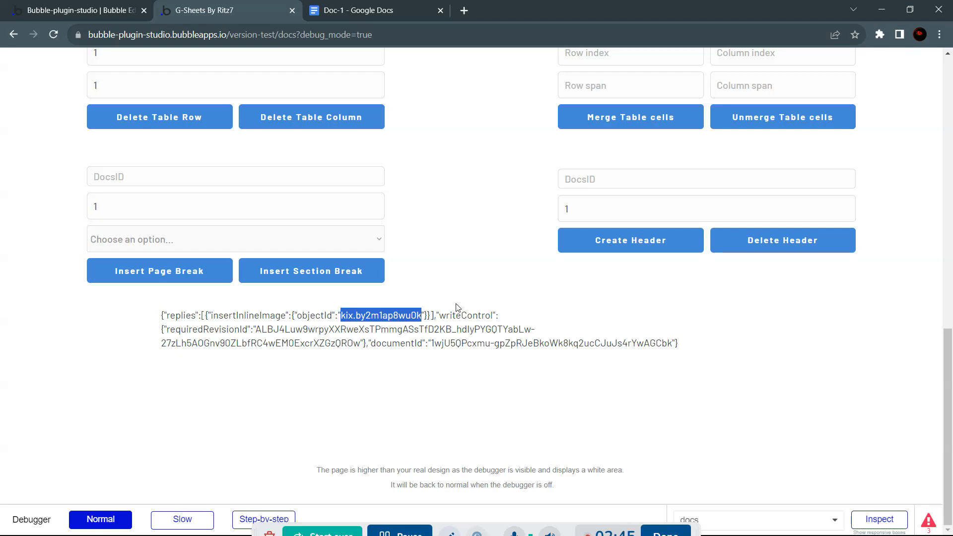
# Step: Paste kix.by2m1ap8wu0k as the Image ID in the image form
pyautogui.click(473, 273)
pyautogui.scroll(10, 473, 271)
pyautogui.click(793, 237)
pyautogui.hotkey('ctrl', 'v')
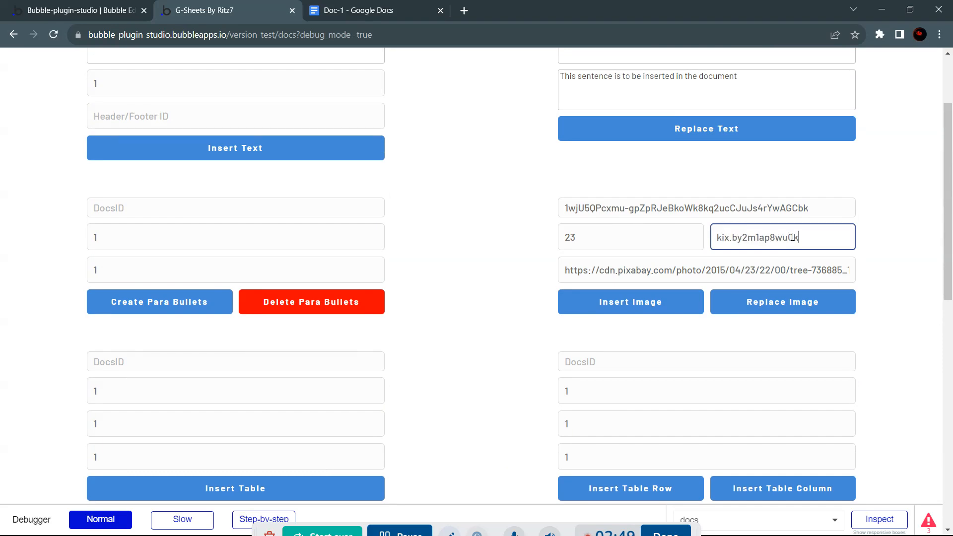
# Step: Change the form's URL to the copied media.istockphoto.com Wellington Point photo link and replace the document's image with it
pyautogui.click(749, 267)
pyautogui.hotkey('ctrl', 'a')
pyautogui.press('BackSpace')
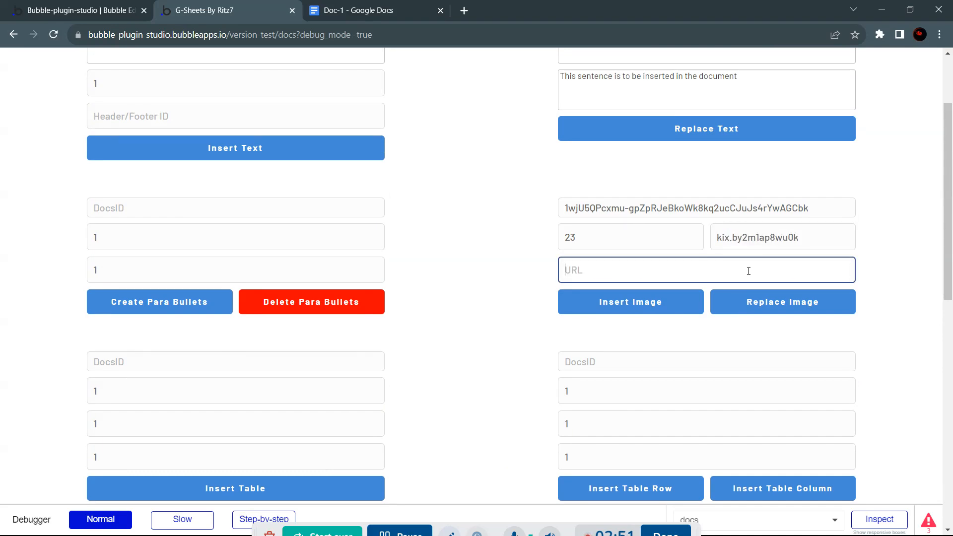
pyautogui.press('super+v')
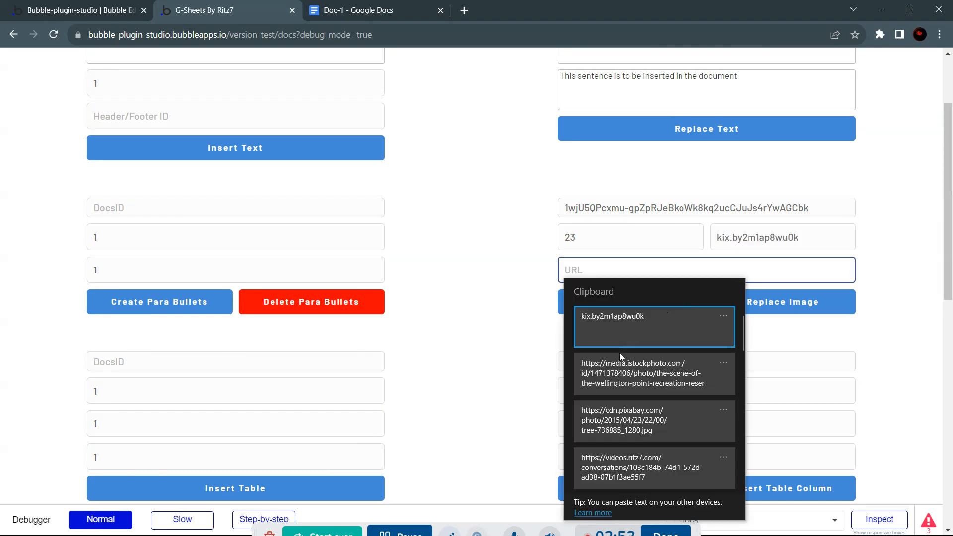
pyautogui.click(620, 371)
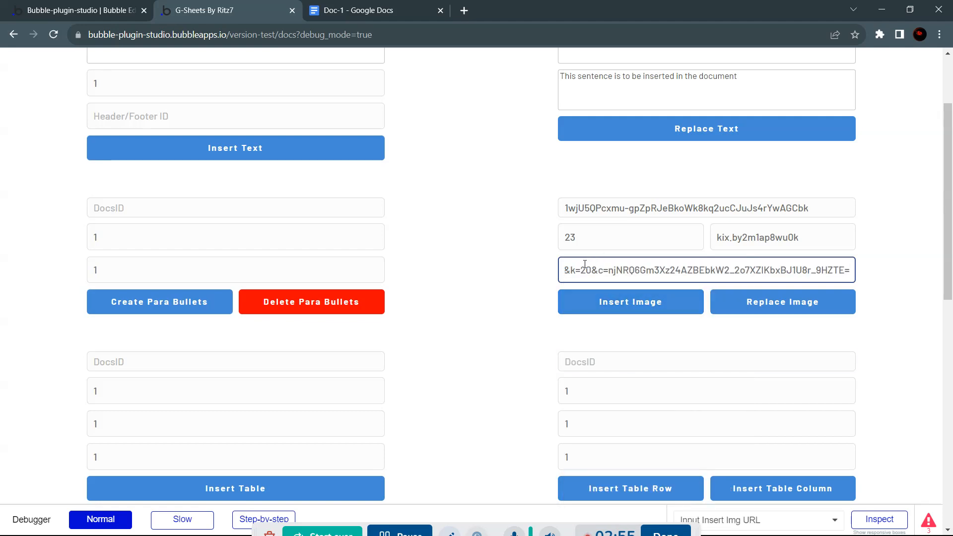
pyautogui.click(487, 281)
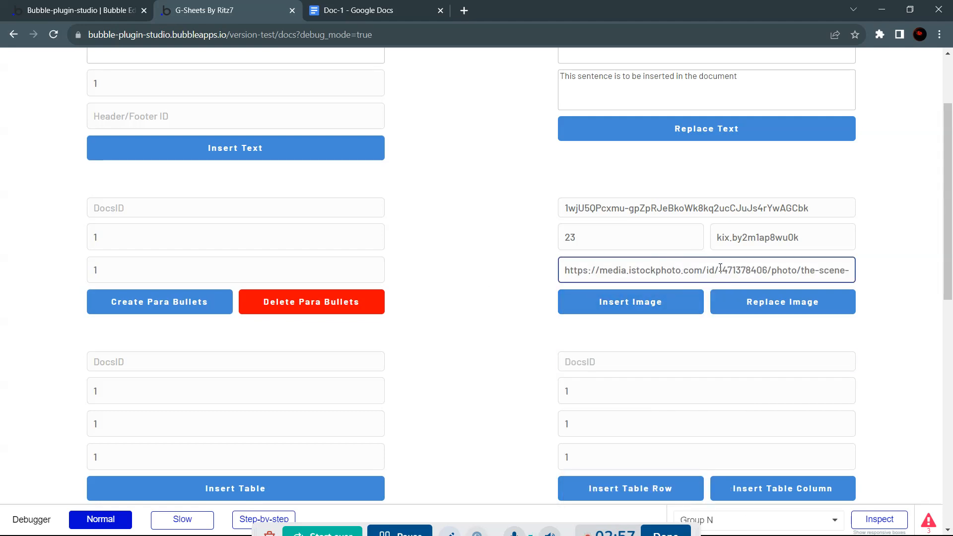
pyautogui.click(749, 306)
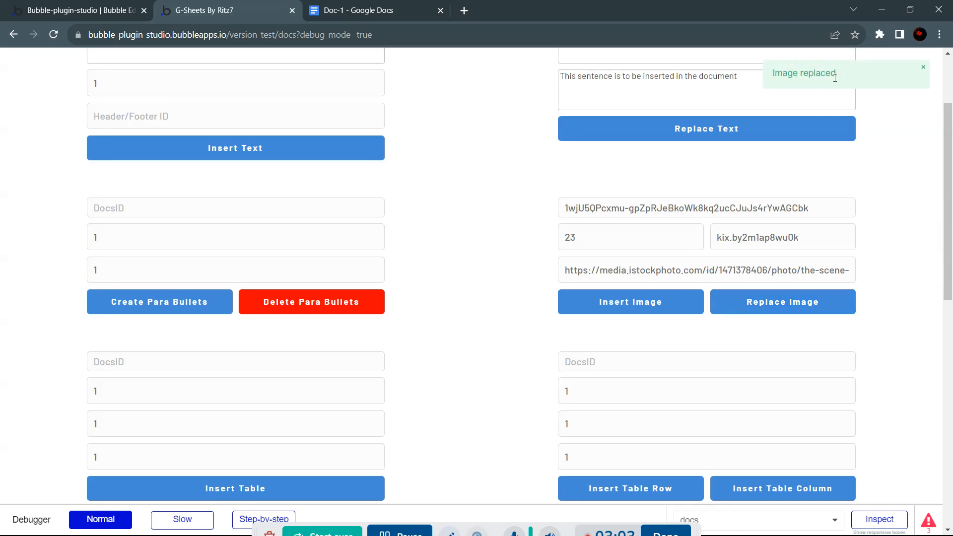
# Step: Inspect the replaced image below the text lines in Doc-1
pyautogui.click(385, 10)
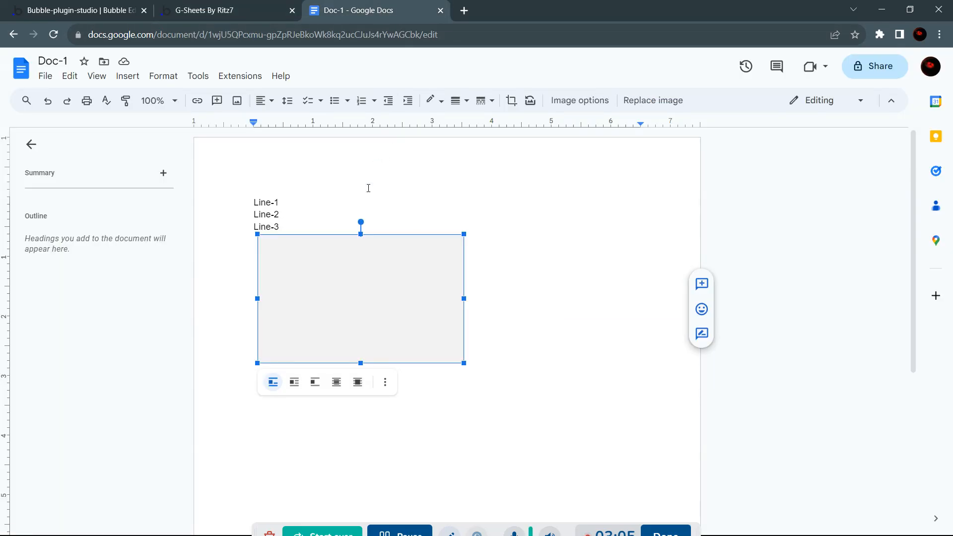
pyautogui.click(536, 289)
pyautogui.click(387, 298)
pyautogui.click(519, 261)
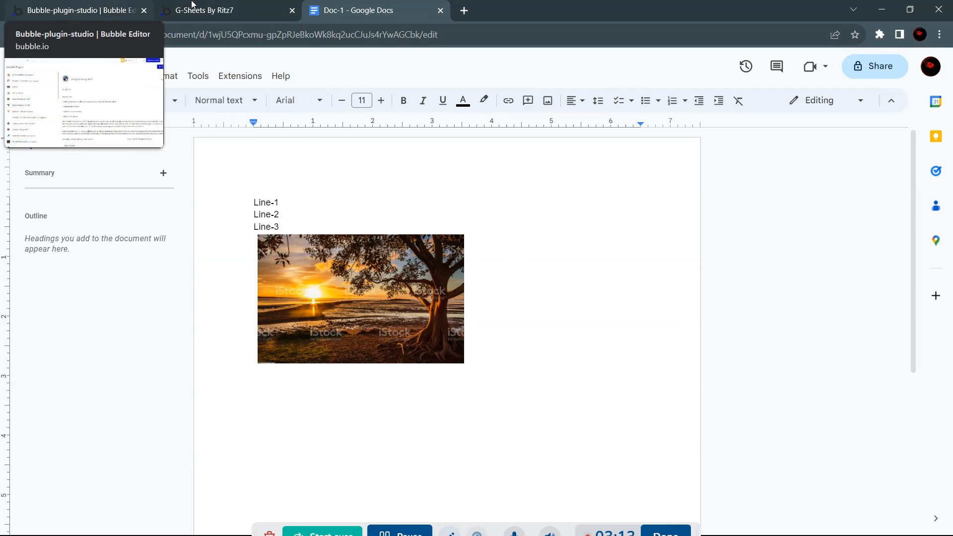
# Step: Switch to the Bubble editor and open the "Button Insert Image is clicked" workflow event of the docs page
pyautogui.click(260, 10)
pyautogui.click(107, 5)
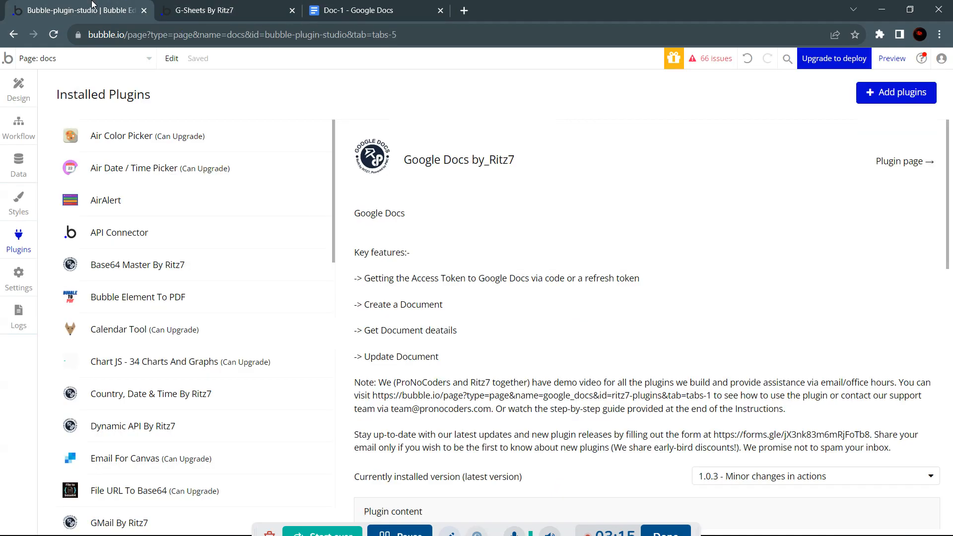
pyautogui.click(18, 127)
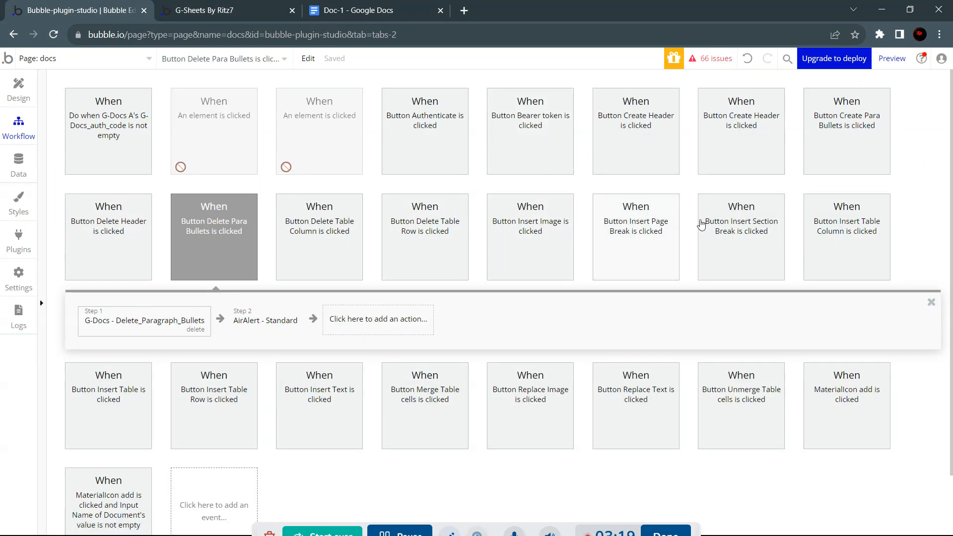
pyautogui.doubleClick(527, 231)
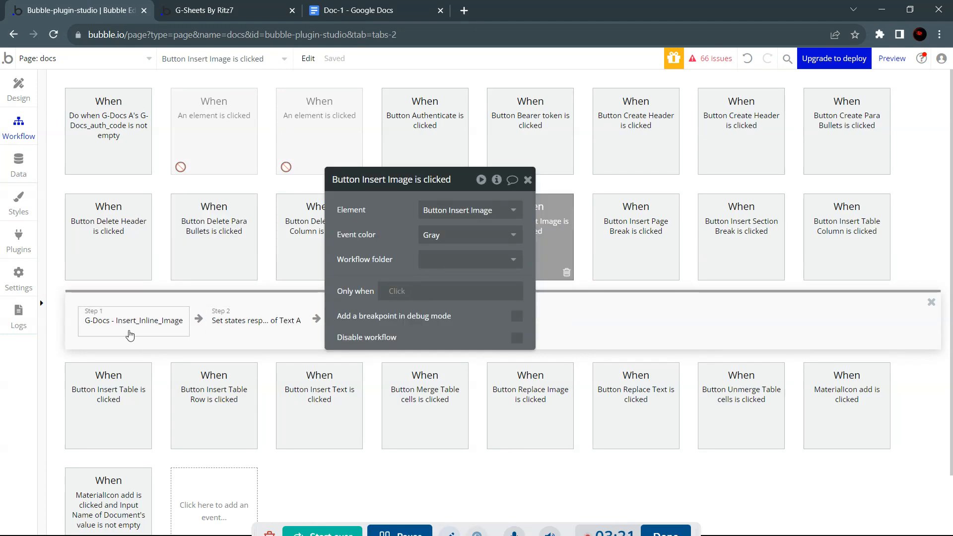
# Step: Examine the parameters of the G-Docs - Insert_Inline_Image action, including Segment_ID, Index, URL, Height and Width
pyautogui.click(157, 327)
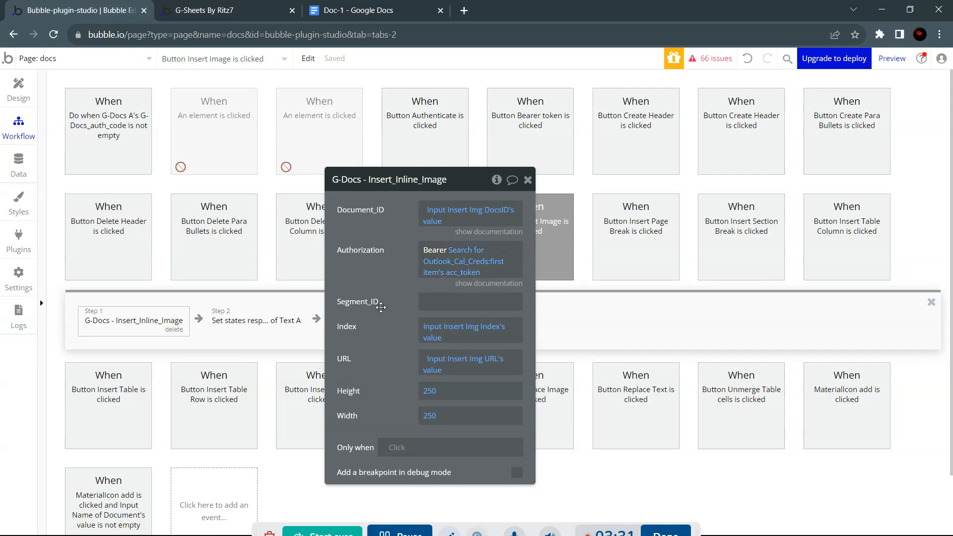
pyautogui.click(445, 299)
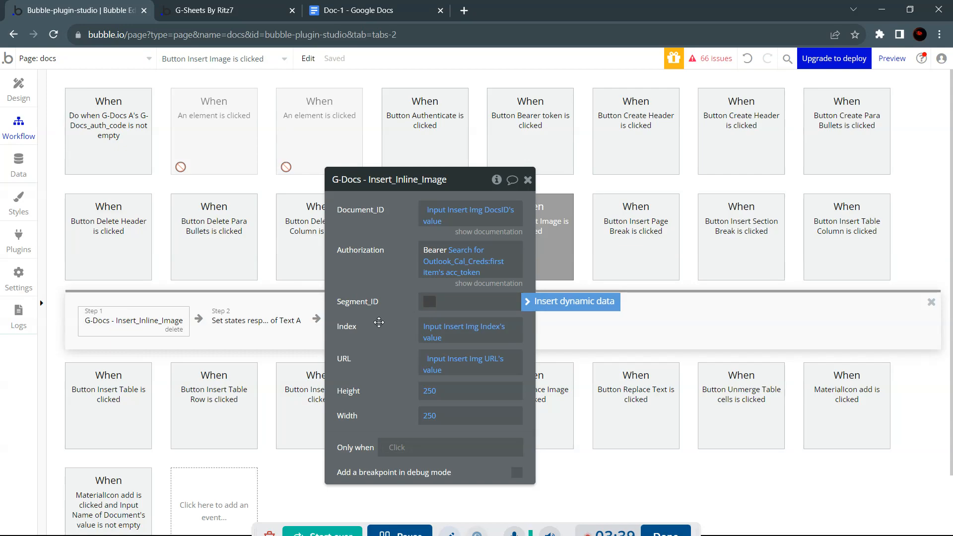
pyautogui.moveTo(443, 330)
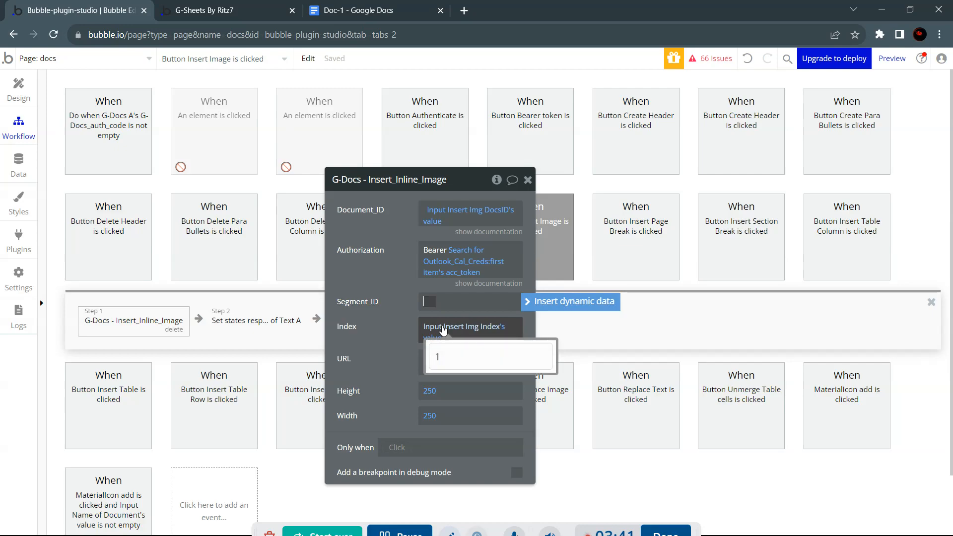
pyautogui.click(430, 395)
pyautogui.click(432, 415)
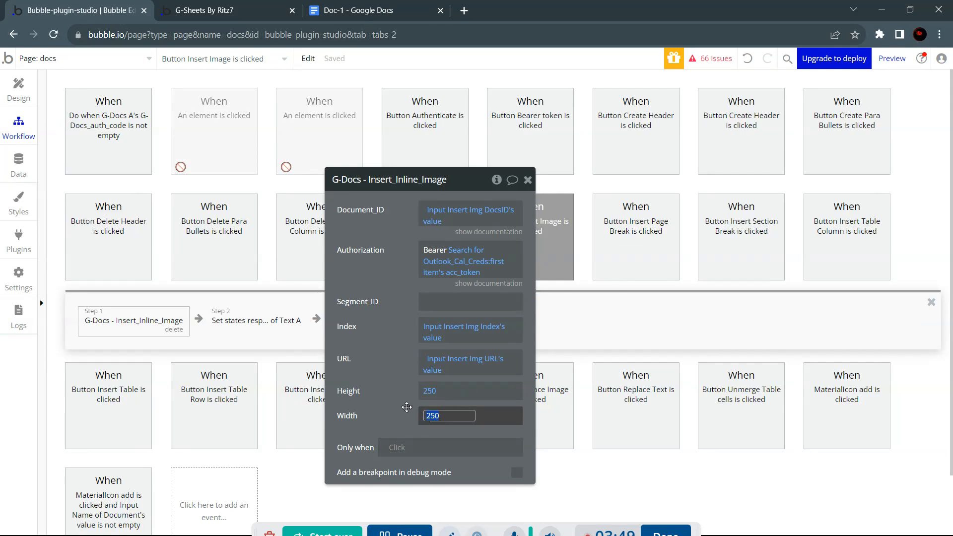
pyautogui.click(386, 390)
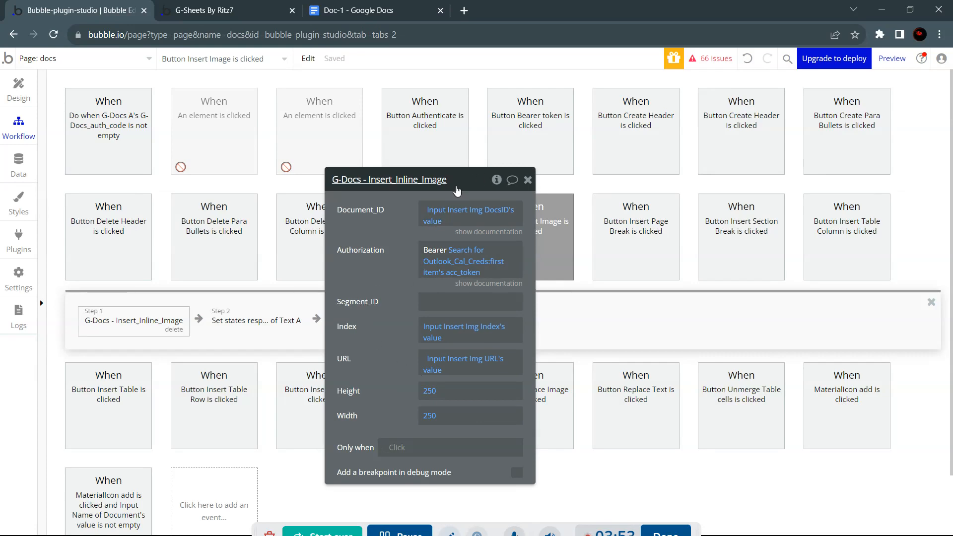
pyautogui.click(528, 180)
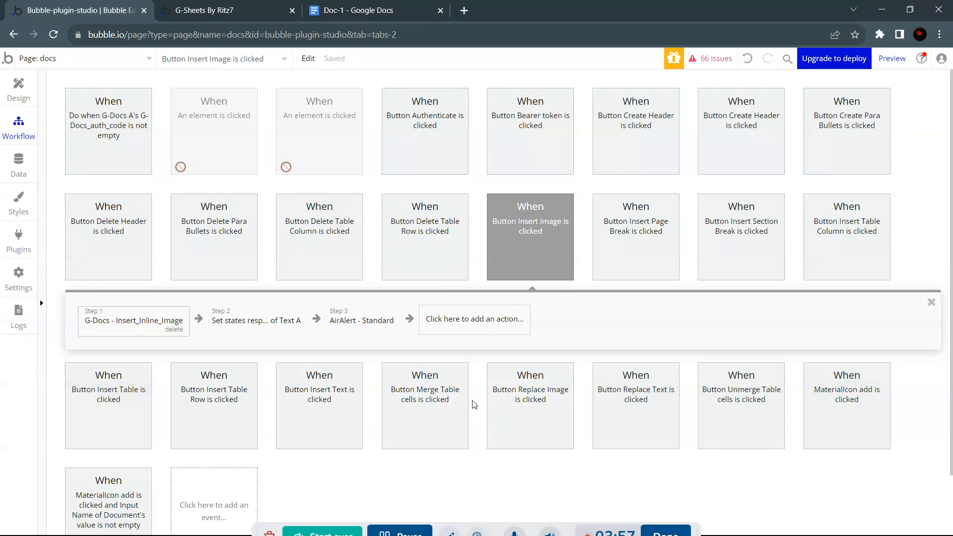
# Step: Open the "Button Replace Image is clicked" event and examine its Replace_Image action's parameters alongside the objectId in the test page's response
pyautogui.click(513, 397)
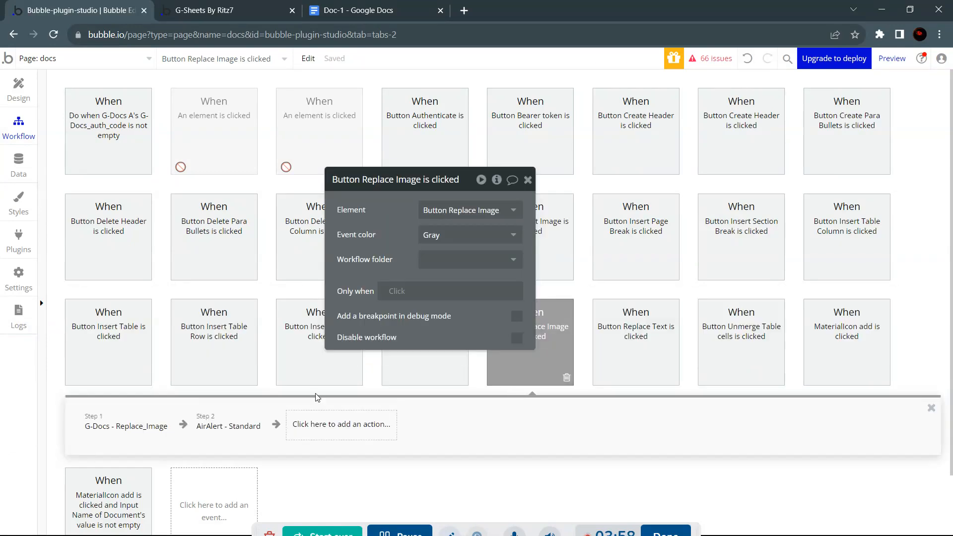
pyautogui.click(140, 432)
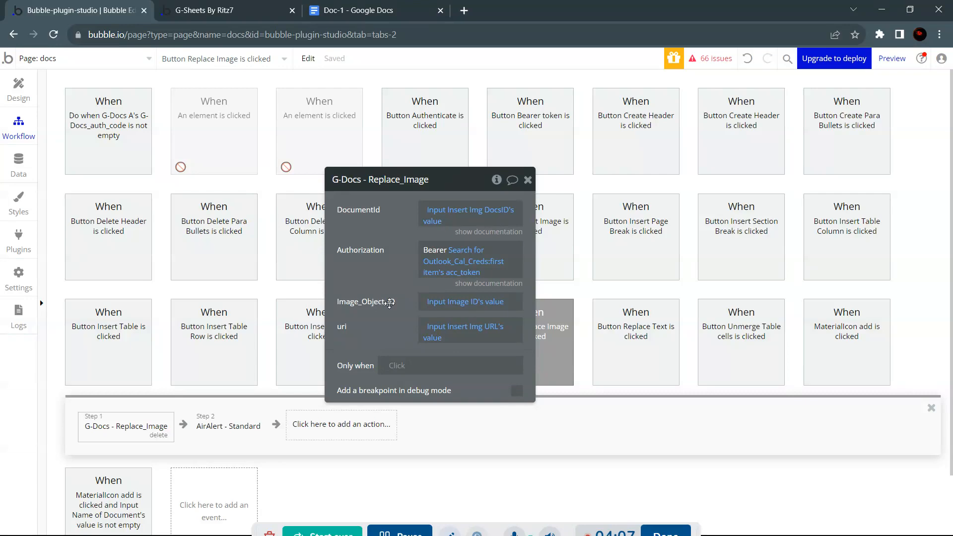
pyautogui.click(208, 10)
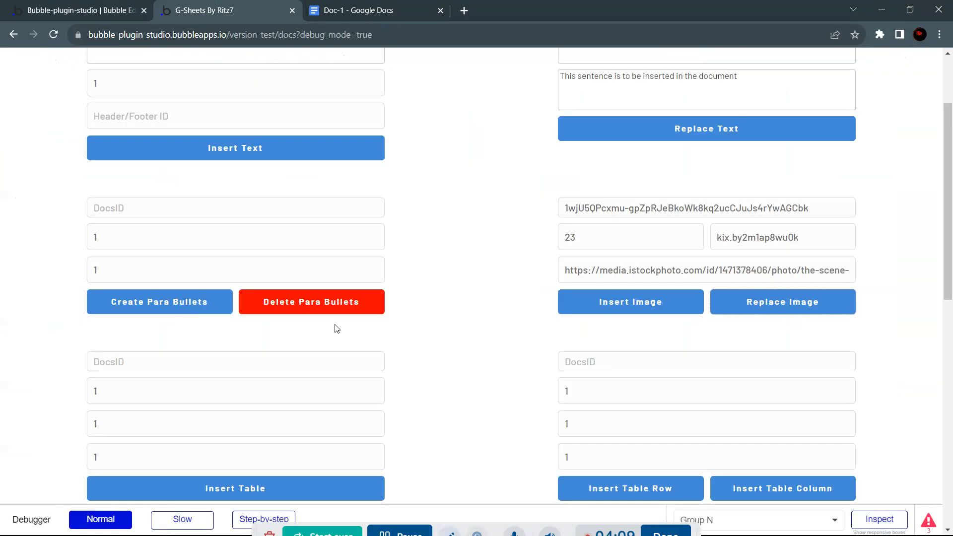
pyautogui.scroll(-11, 336, 328)
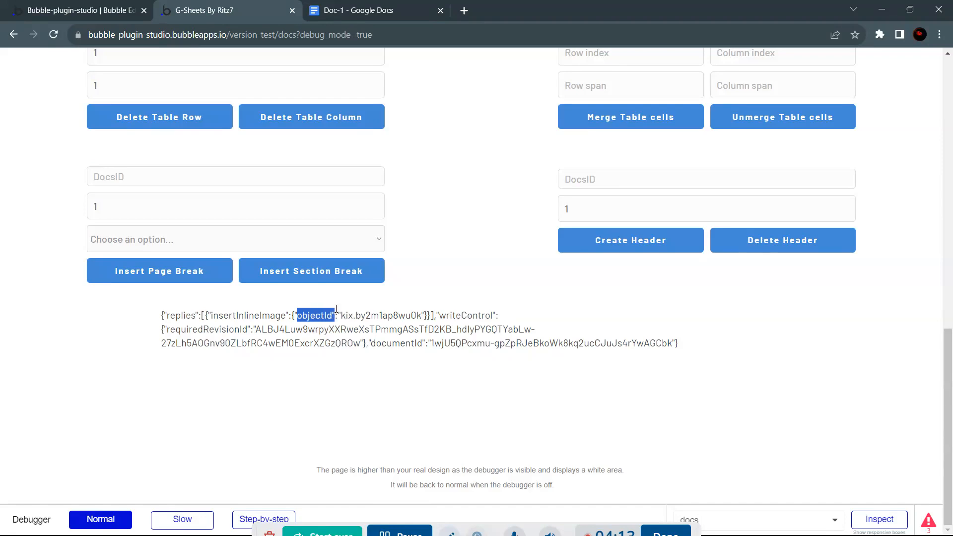
pyautogui.click(99, 9)
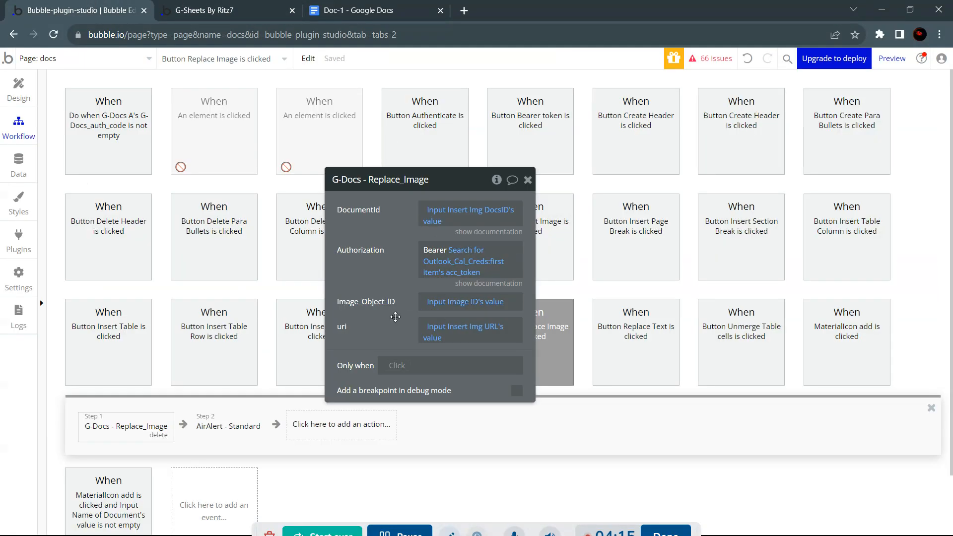
pyautogui.click(454, 334)
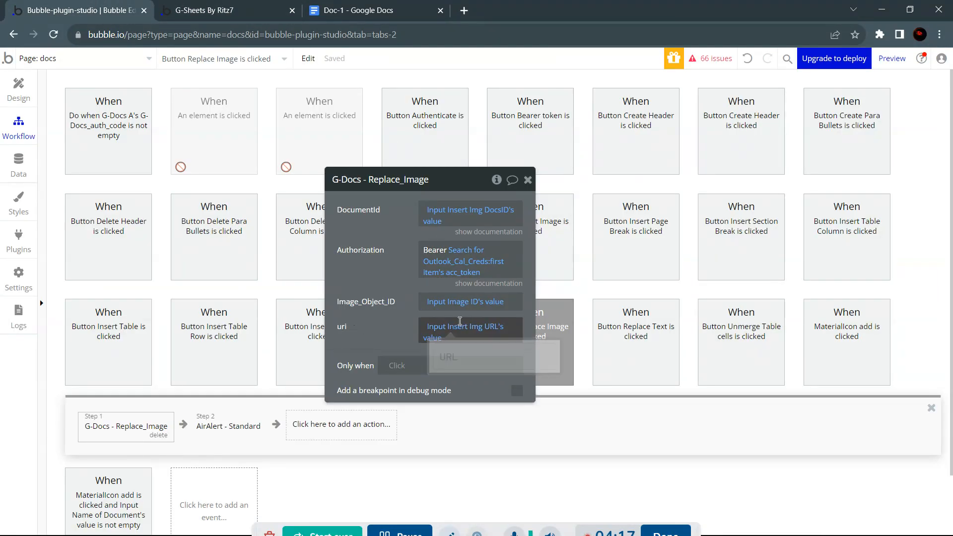
pyautogui.click(527, 181)
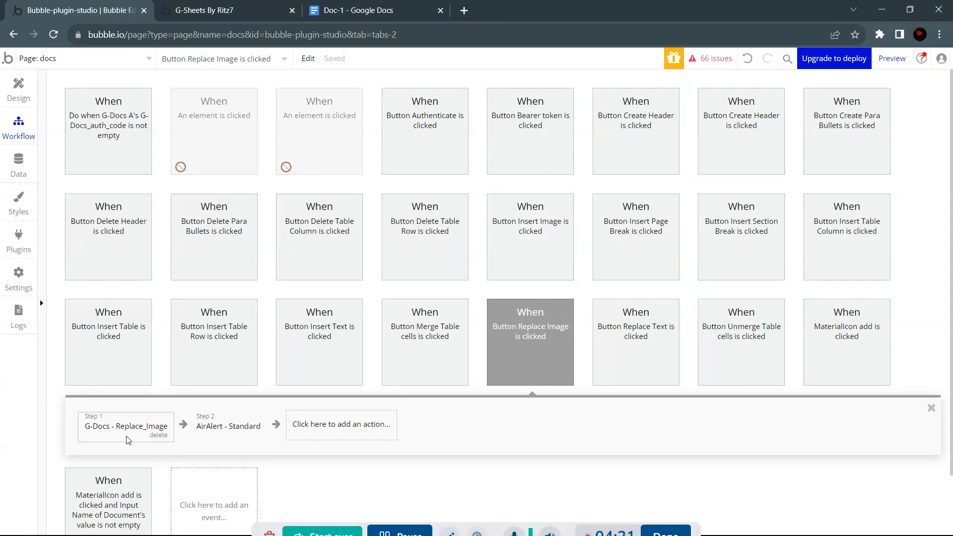
# Step: Replace the message of the AirAlert - Standard action with the dynamic expression "Result of step 1 (G-Docs - Replace_Image)'s Response"
pyautogui.click(219, 426)
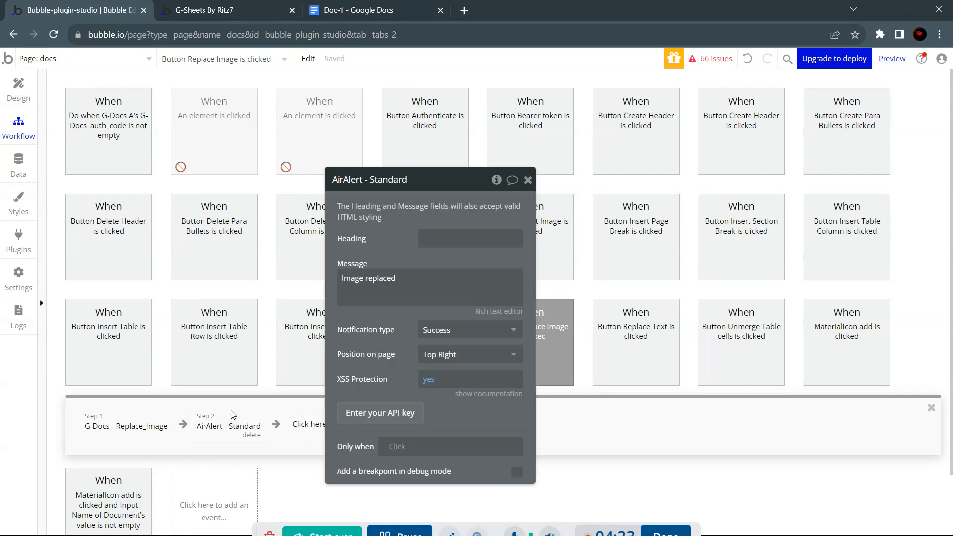
pyautogui.tripleClick(371, 283)
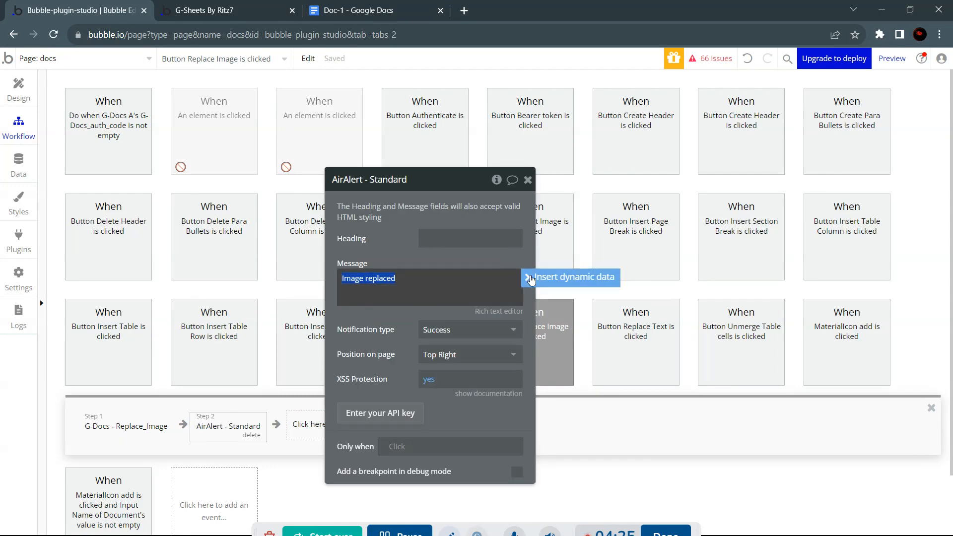
pyautogui.press('BackSpace')
pyautogui.click(384, 277)
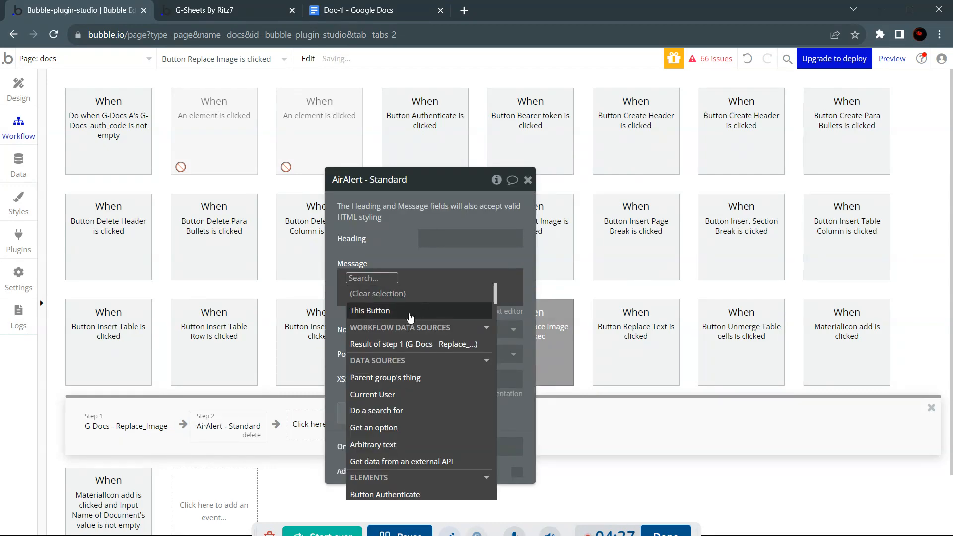
pyautogui.click(428, 345)
pyautogui.click(370, 374)
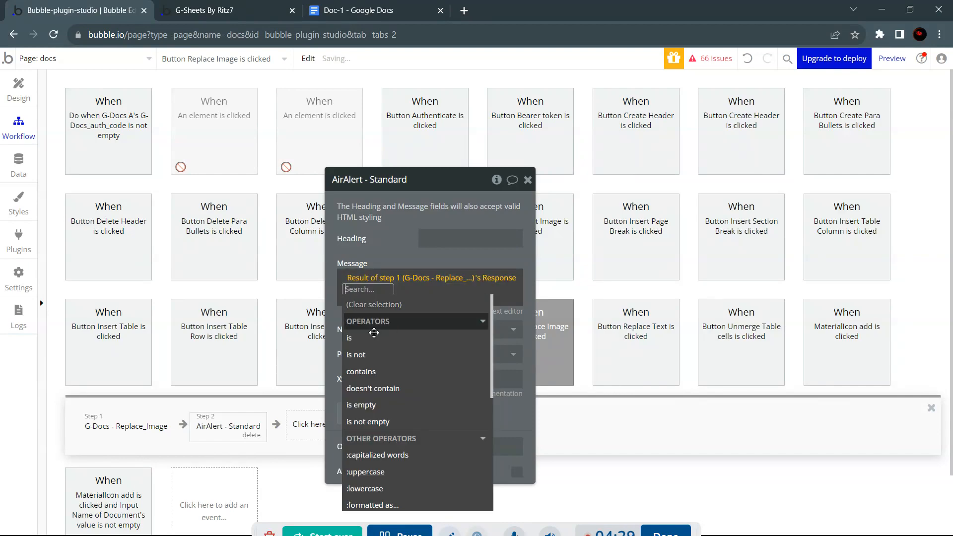
pyautogui.moveTo(520, 265); pyautogui.dragTo(526, 264)
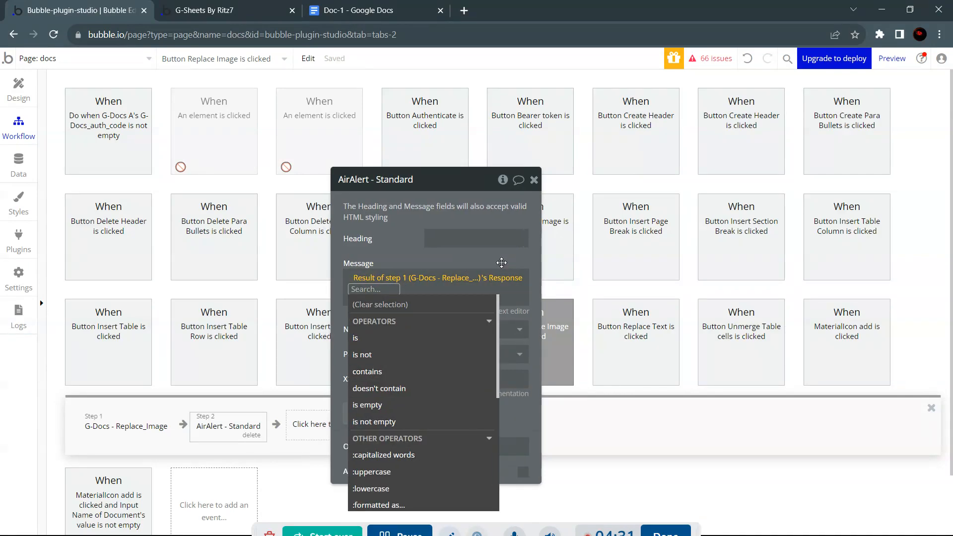
pyautogui.click(509, 281)
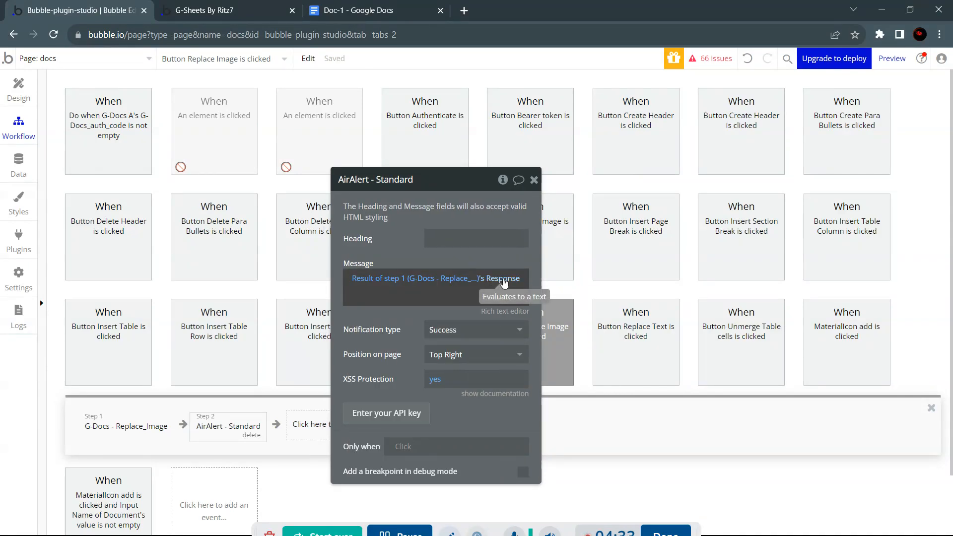
# Step: Review the full insertInlineImage response on the test page, then return to the workflow editor and close the AirAlert action's properties
pyautogui.click(274, 5)
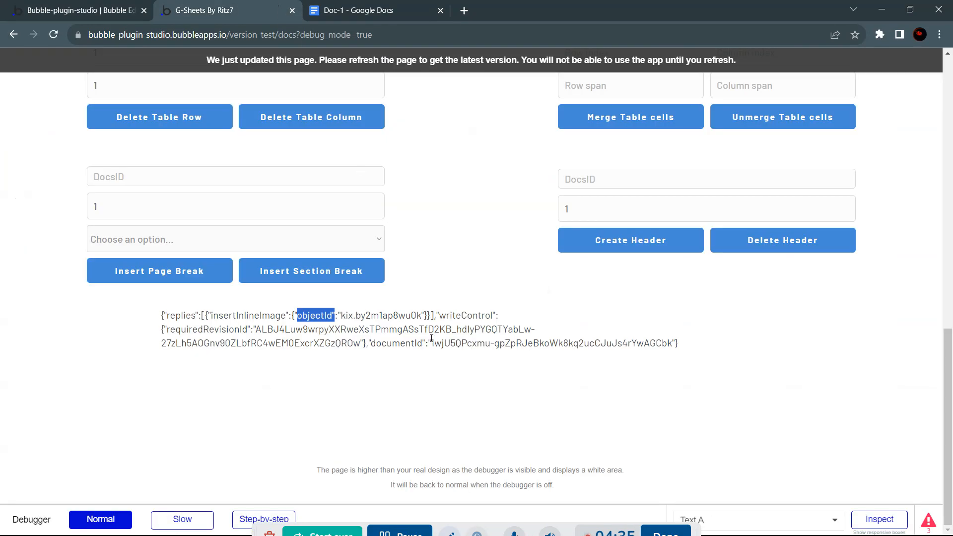
pyautogui.moveTo(164, 313); pyautogui.dragTo(679, 344)
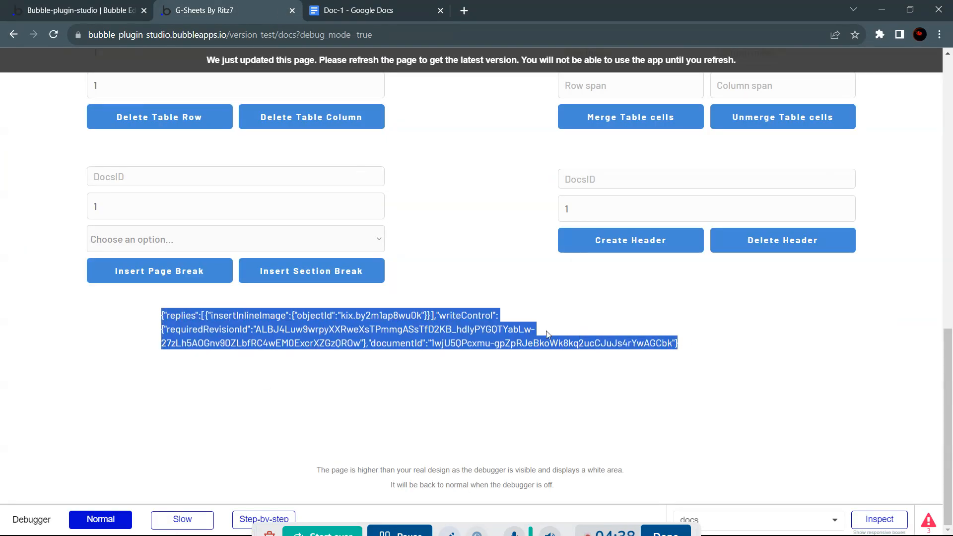
pyautogui.click(372, 314)
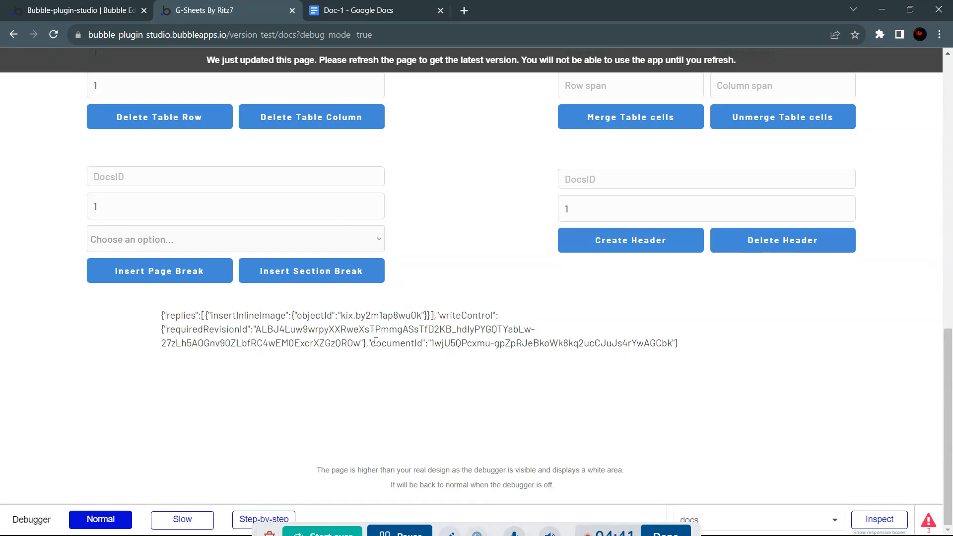
pyautogui.click(109, 4)
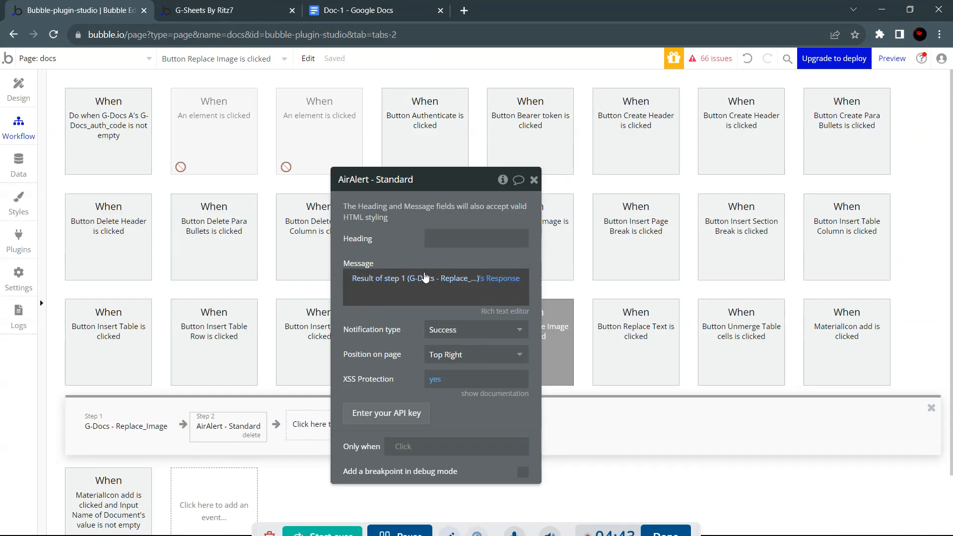
pyautogui.click(534, 180)
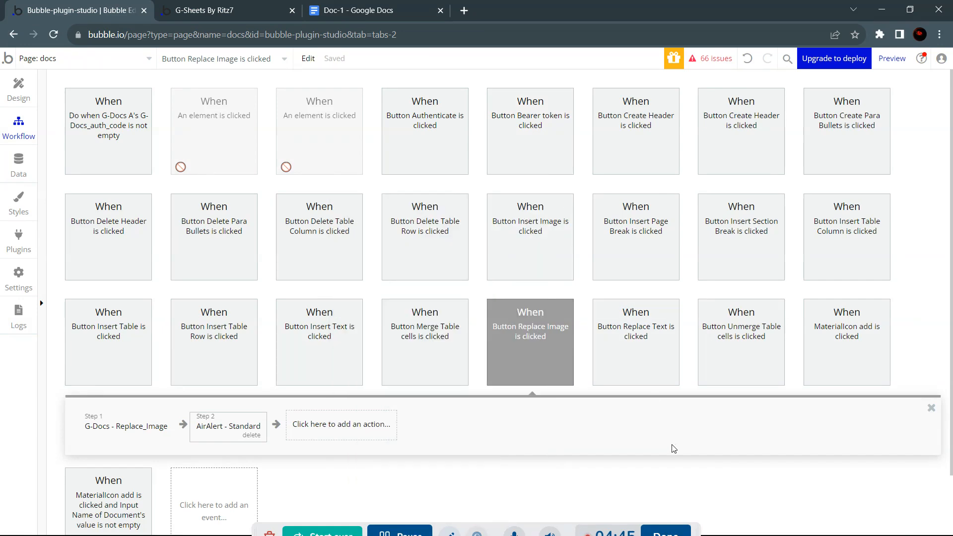